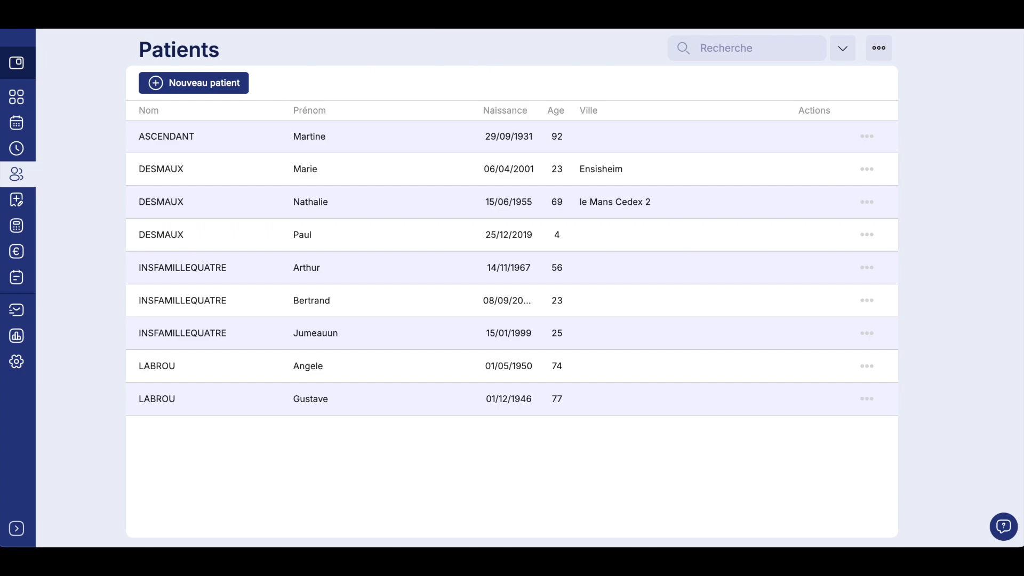
Start a new invoice for the patient from Ensisheim and advance past the prescription and coverage pages to the treatment details.
{"action": "left_click", "coordinate": [424, 171]}
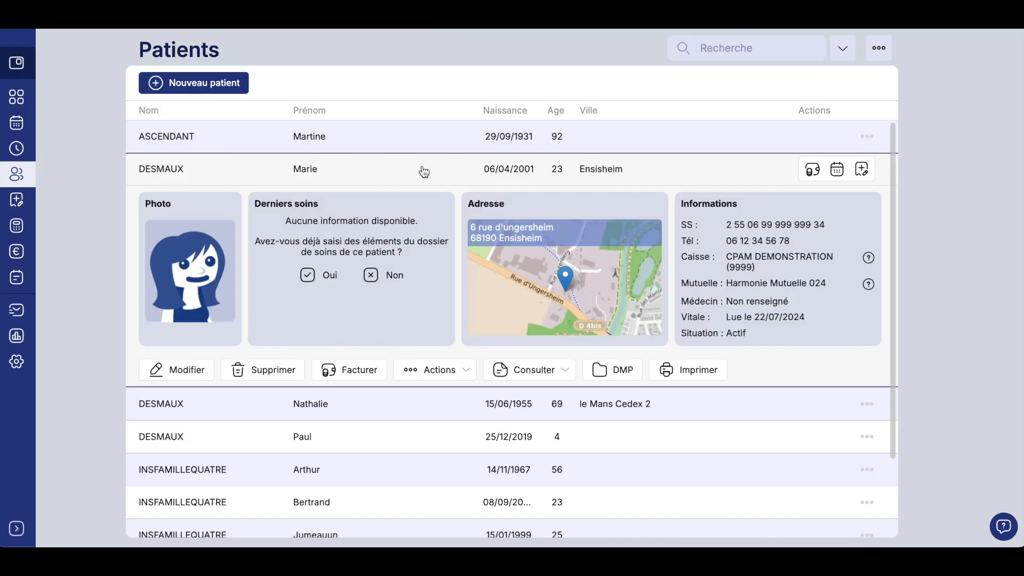
{"action": "left_click", "coordinate": [442, 369]}
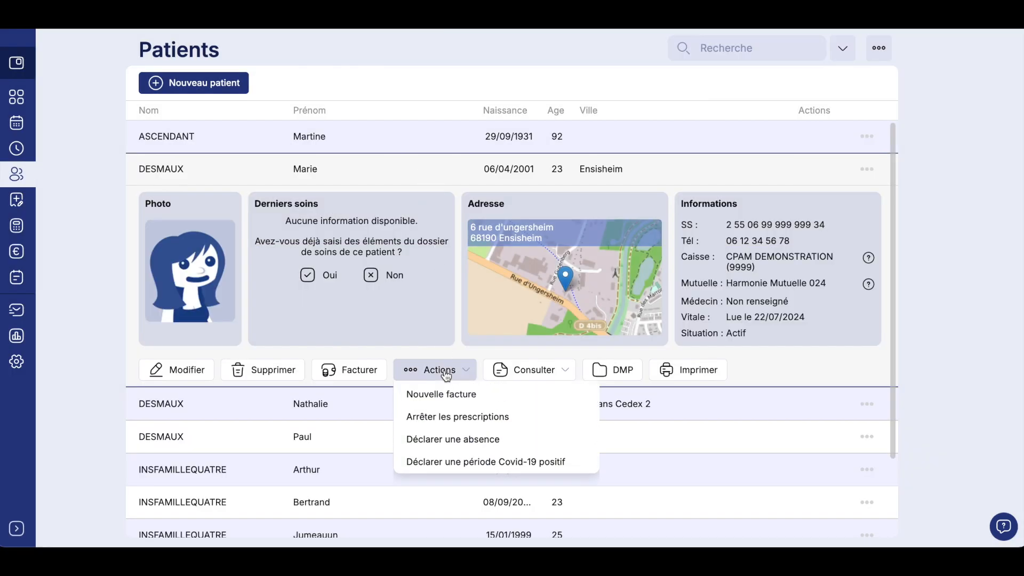
{"action": "left_click", "coordinate": [447, 392]}
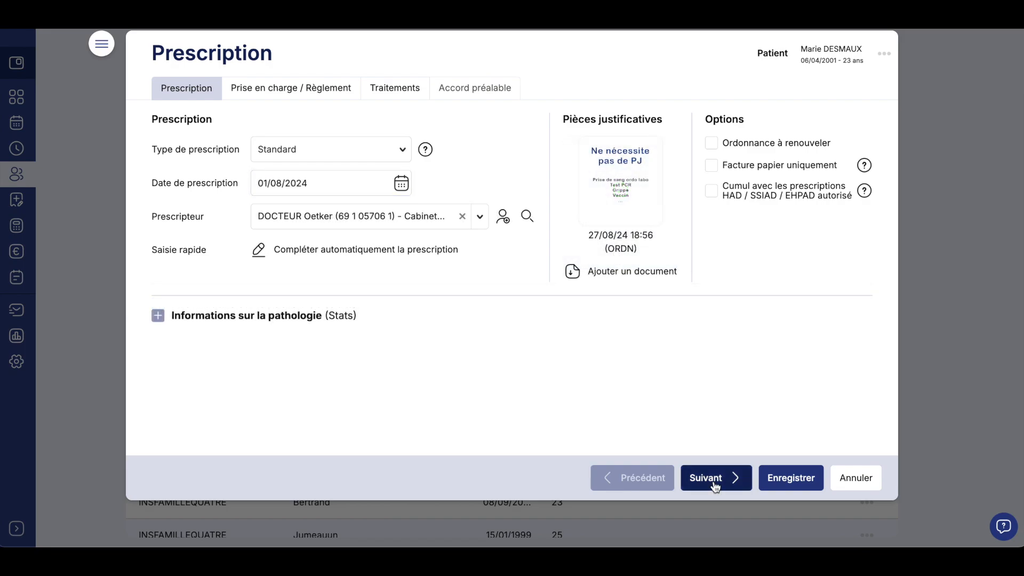
{"action": "left_click", "coordinate": [715, 487]}
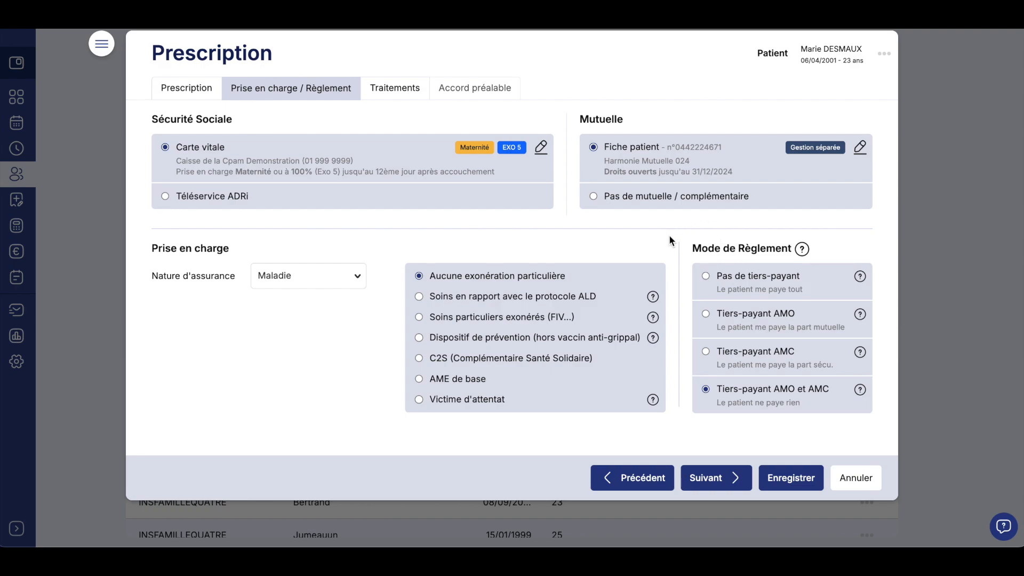
{"action": "left_click", "coordinate": [711, 474]}
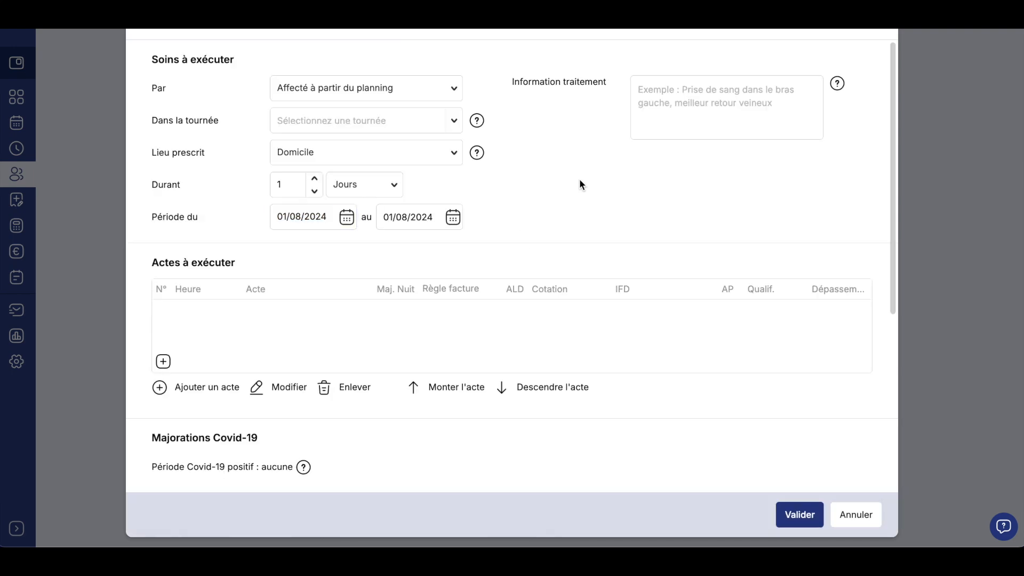
Set the treatment duration to 12 months (Mois).
{"action": "left_click", "coordinate": [288, 182]}
{"action": "left_click", "coordinate": [256, 179]}
{"action": "type", "text": "2"}
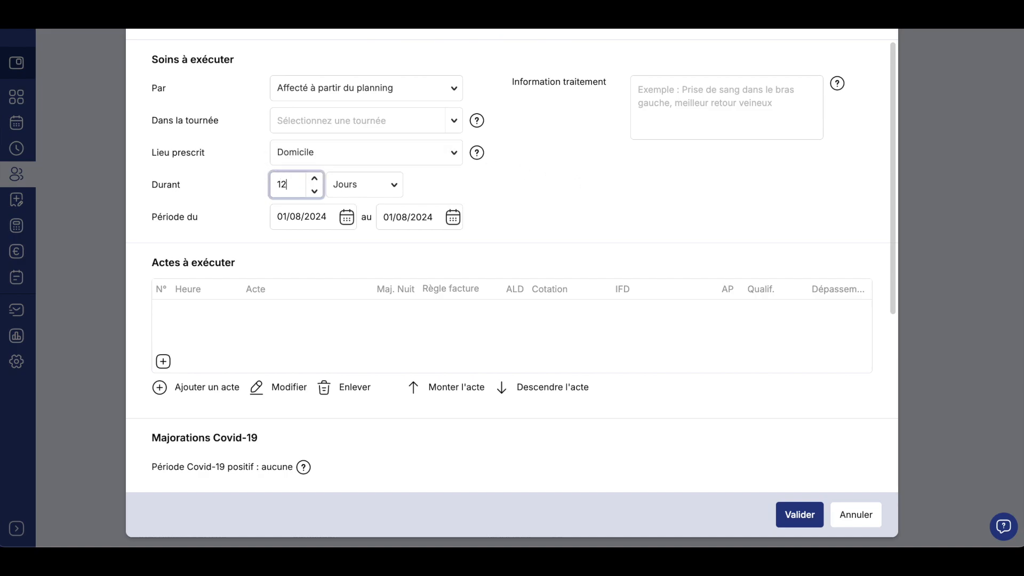
{"action": "left_click", "coordinate": [388, 186]}
{"action": "left_click", "coordinate": [383, 263]}
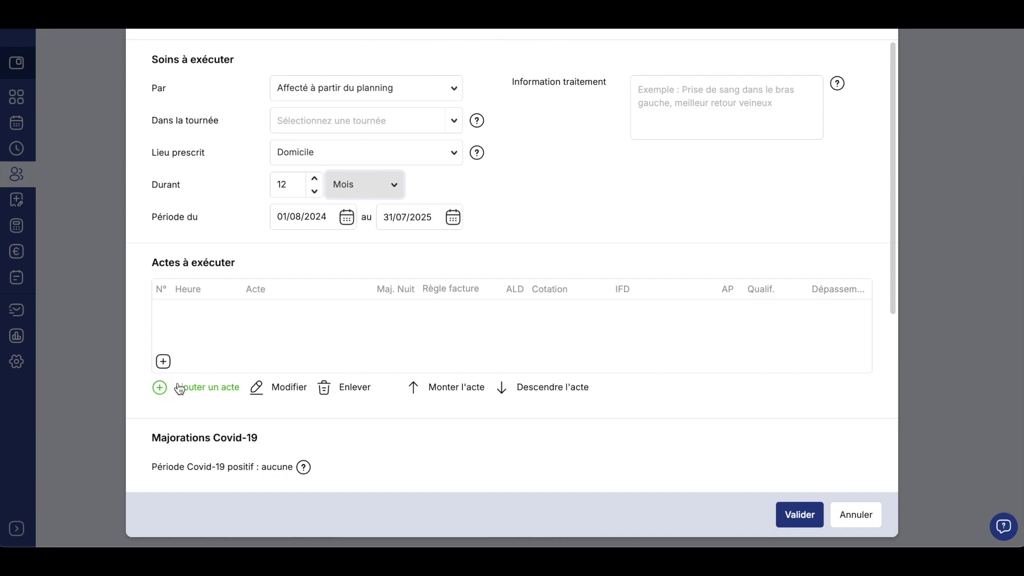
Add a first act to the treatment at 08:00 with the BSB intermediate-care daily package.
{"action": "left_click", "coordinate": [163, 362]}
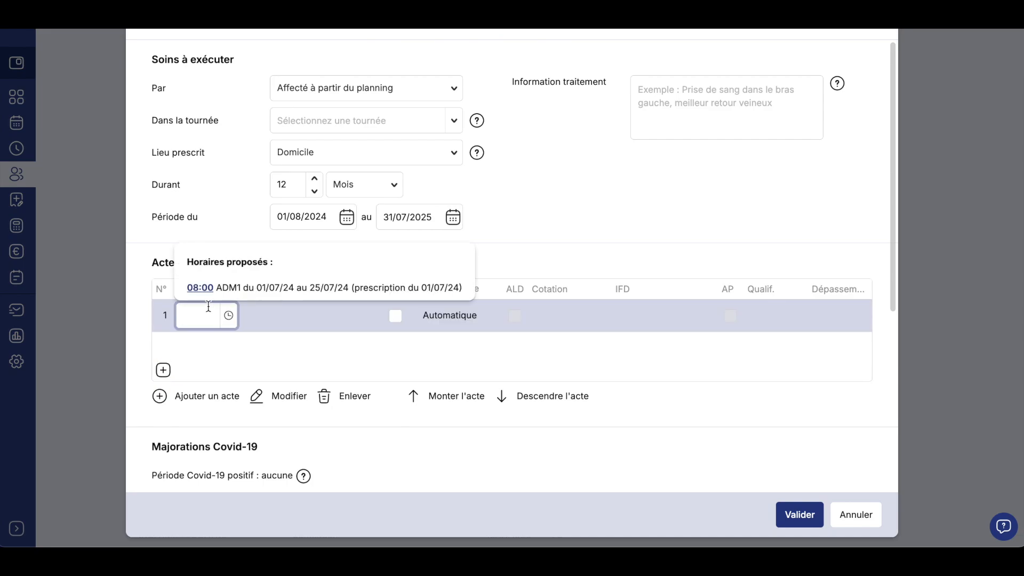
{"action": "type", "text": "0800"}
{"action": "left_click", "coordinate": [274, 315]}
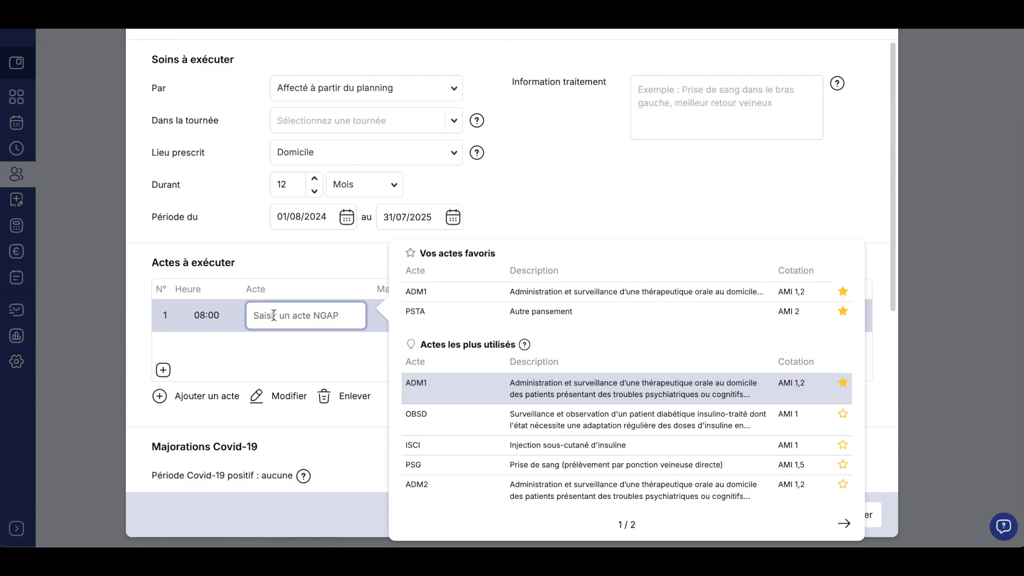
{"action": "type", "text": "bsa"}
{"action": "key", "text": "BackSpace"}
{"action": "type", "text": "b"}
{"action": "key", "text": "BackSpace"}
{"action": "type", "text": "c"}
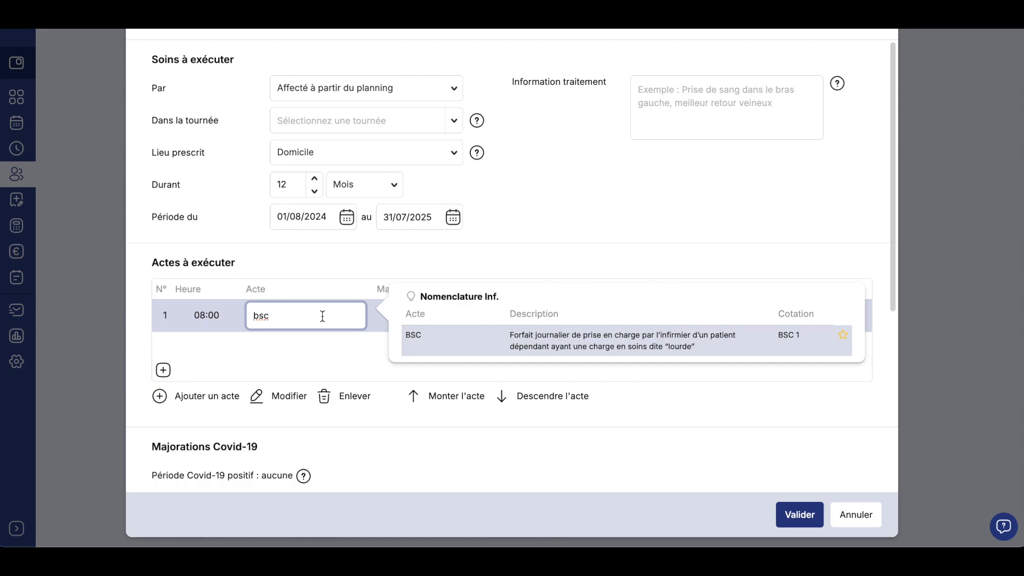
{"action": "key", "text": "BackSpace"}
{"action": "type", "text": "b"}
{"action": "left_click", "coordinate": [450, 346]}
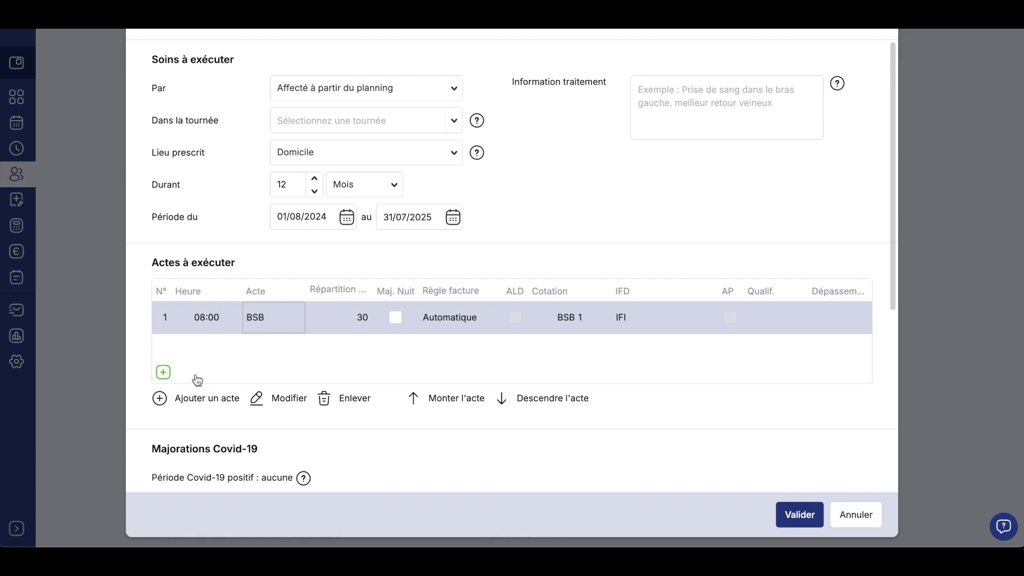
Add a second BSB act to the treatment at 17:00.
{"action": "left_click", "coordinate": [173, 375]}
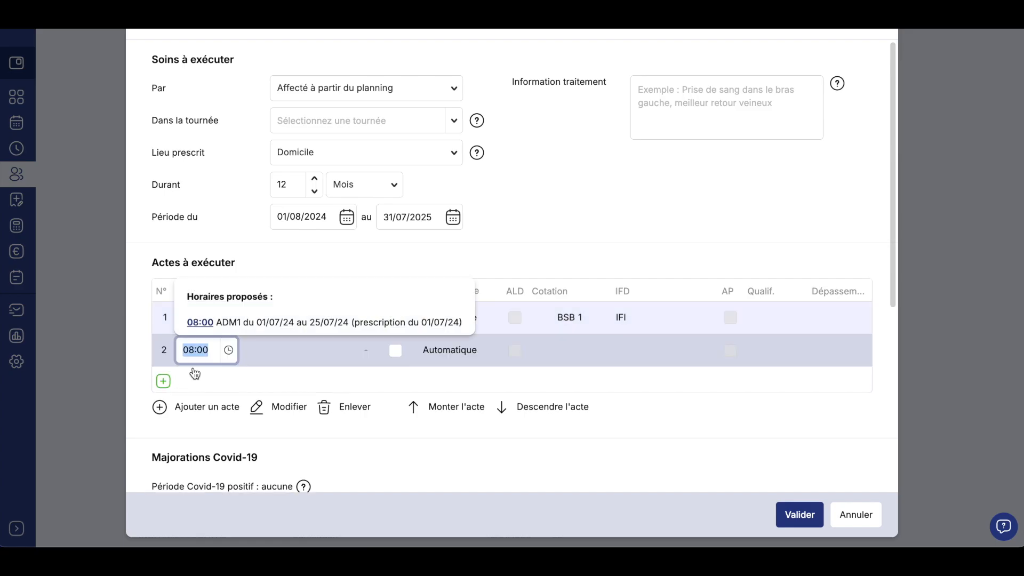
{"action": "type", "text": "17"}
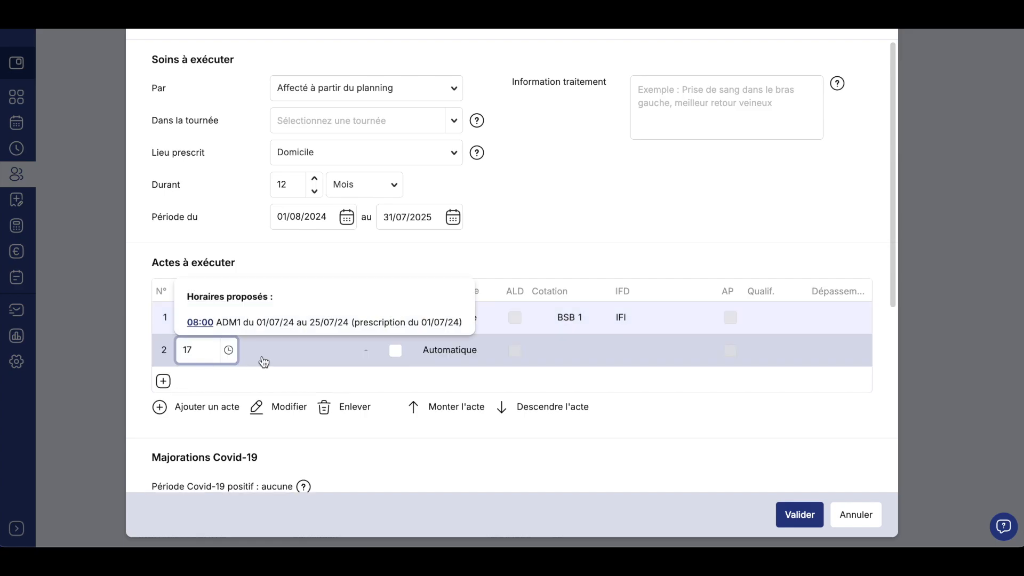
{"action": "left_click", "coordinate": [276, 351]}
{"action": "type", "text": "BSB"}
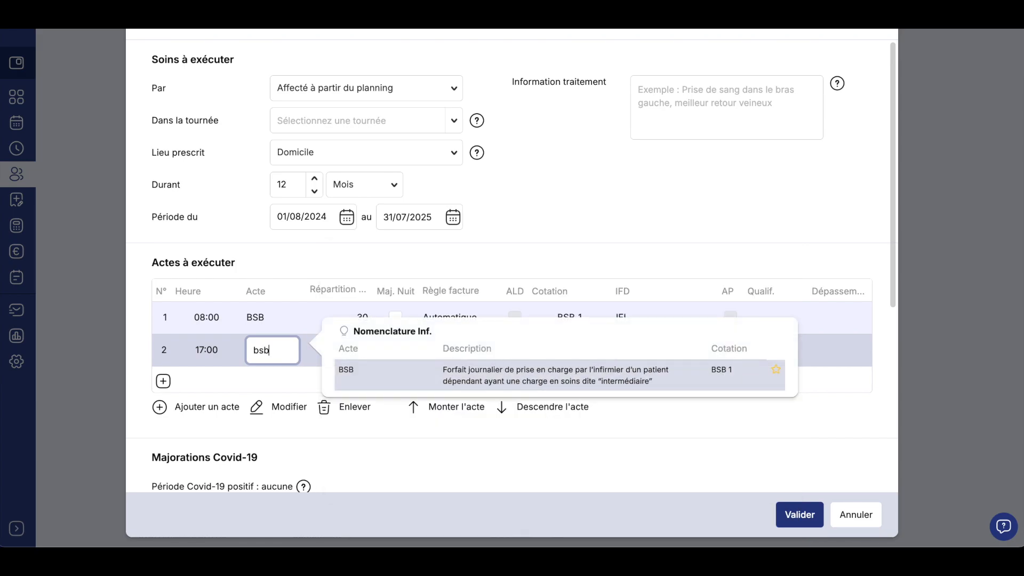
{"action": "left_click", "coordinate": [379, 373]}
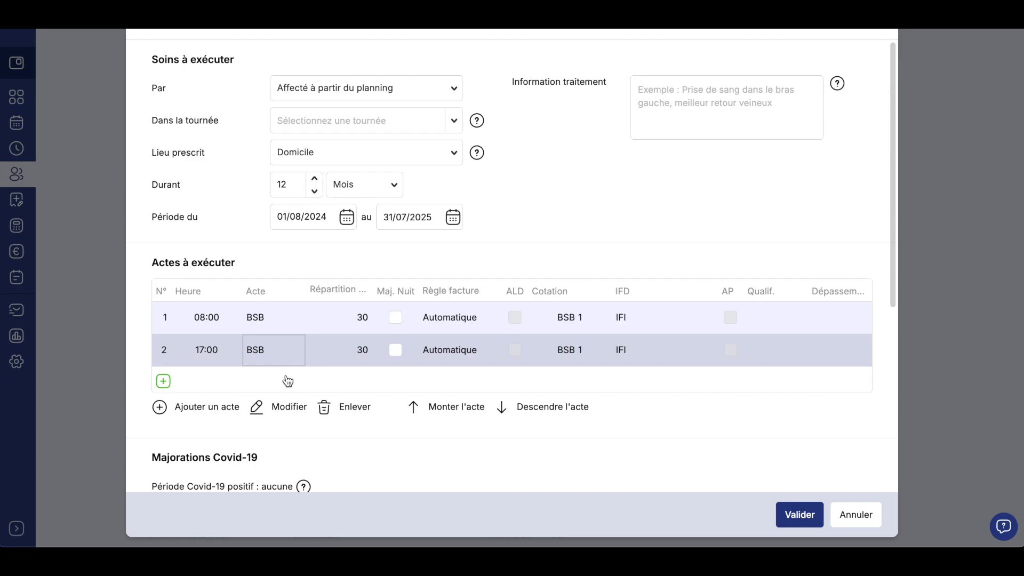
Switch the 08:00 act's billing rule to BSB non facturé and back to Automatique.
{"action": "mouse_move", "coordinate": [269, 331]}
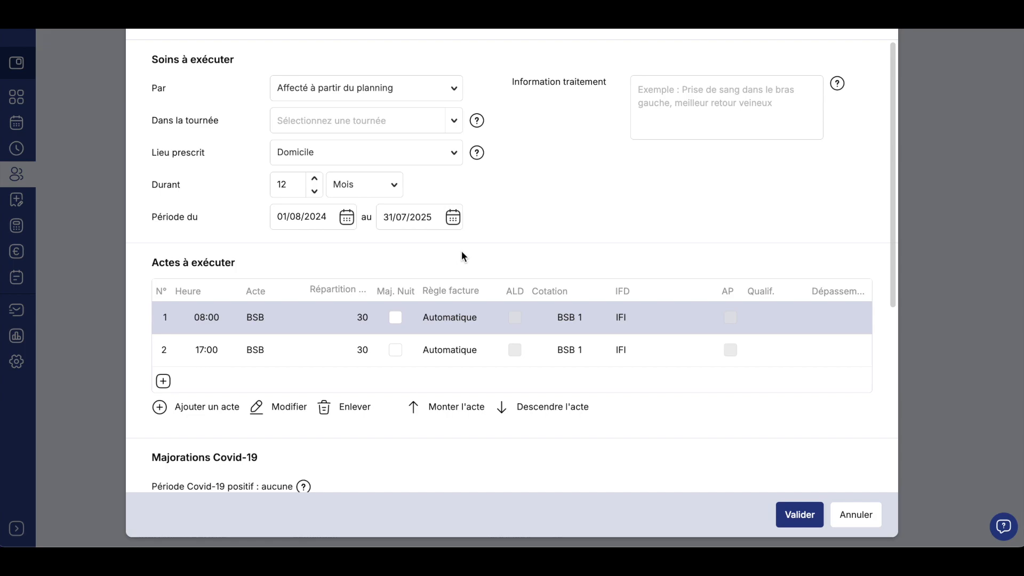
{"action": "left_click", "coordinate": [454, 318]}
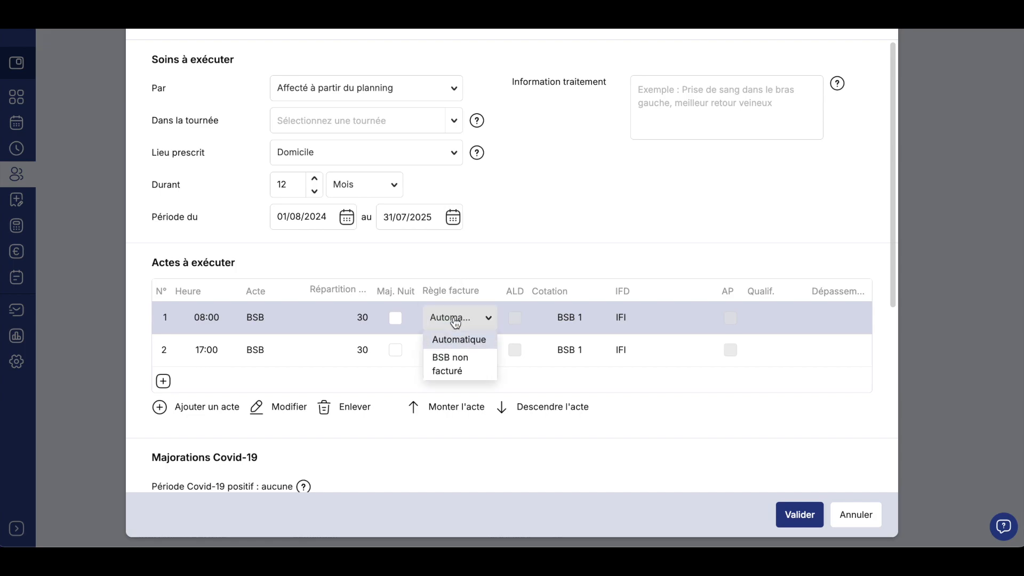
{"action": "left_click", "coordinate": [457, 373]}
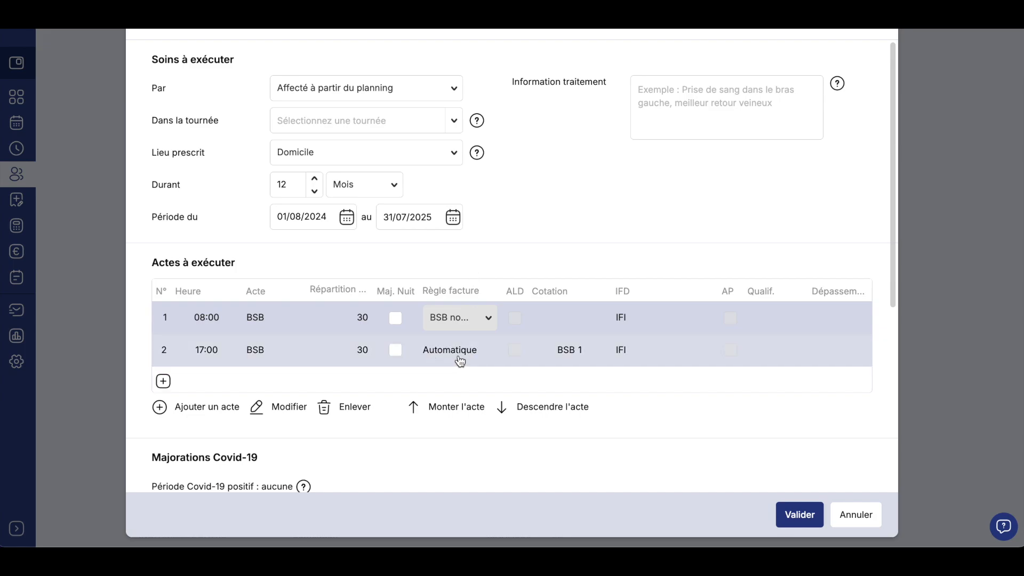
{"action": "left_click", "coordinate": [475, 319]}
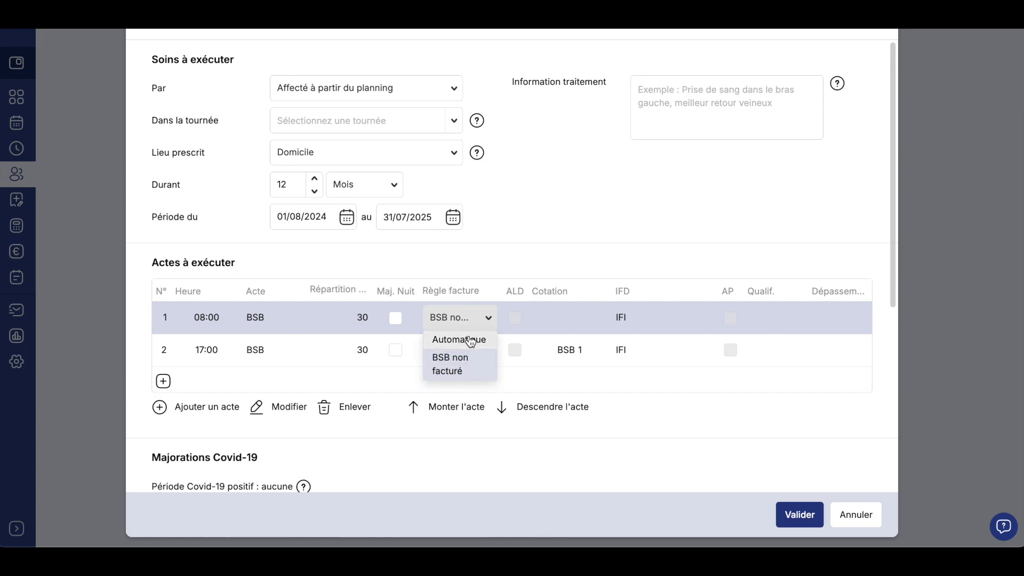
{"action": "left_click", "coordinate": [473, 338]}
{"action": "left_click", "coordinate": [532, 227]}
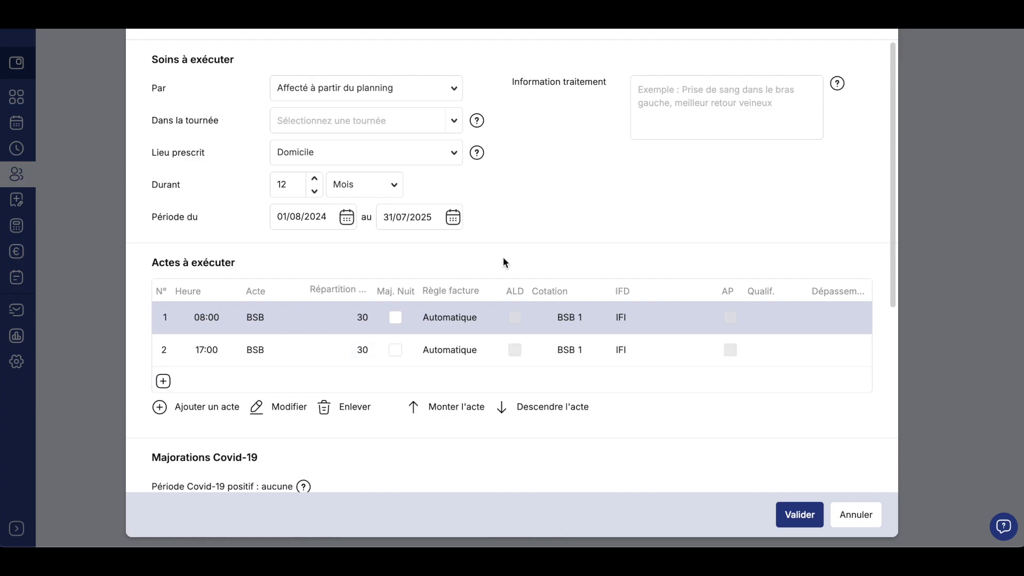
Expand the repetition settings, keep the acts repeating Tous les jours, and validate the treatment.
{"action": "scroll", "coordinate": [503, 261], "scroll_direction": "down", "scroll_amount": 5}
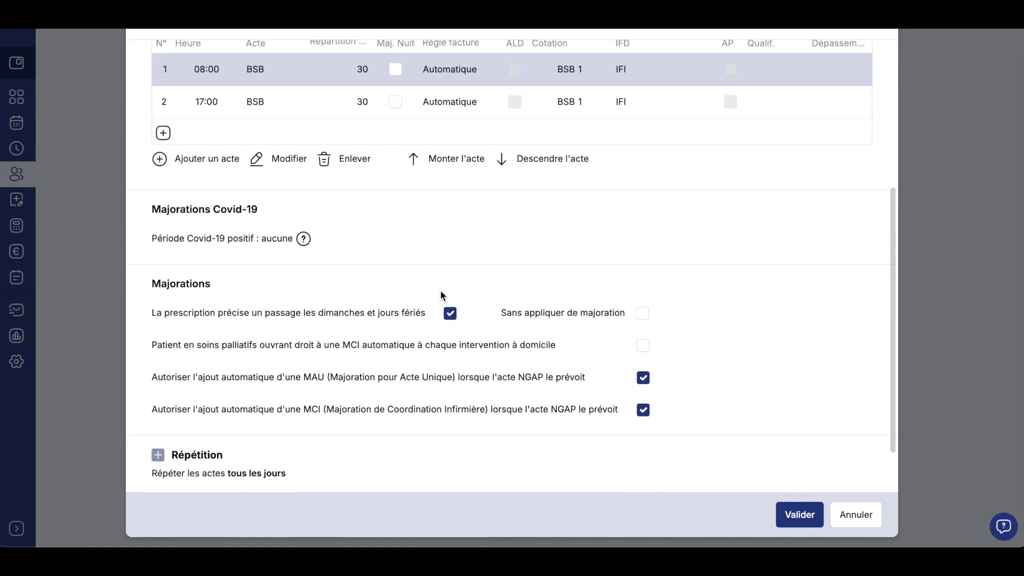
{"action": "scroll", "coordinate": [432, 325], "scroll_direction": "down", "scroll_amount": 2}
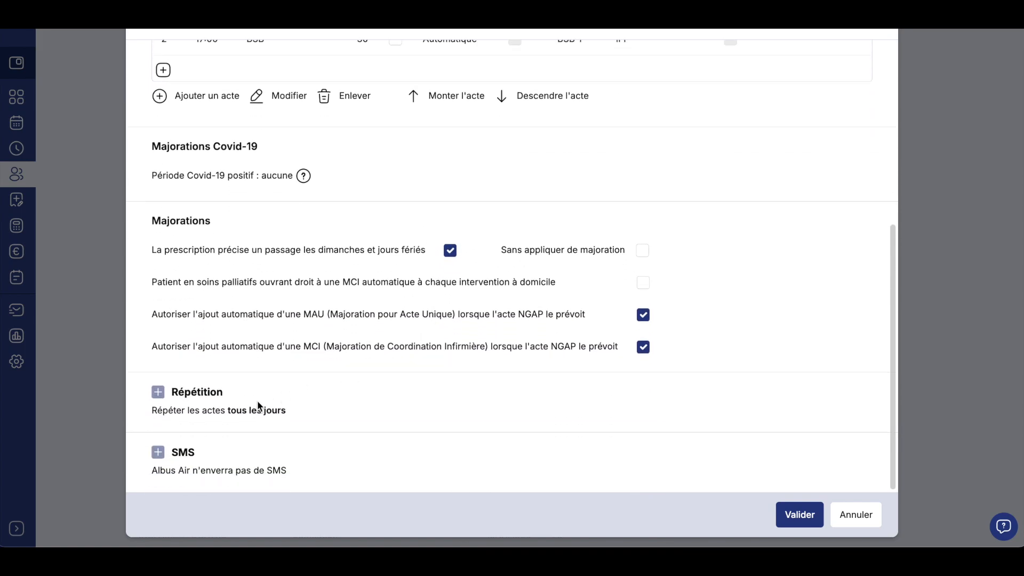
{"action": "left_click", "coordinate": [197, 393]}
{"action": "scroll", "coordinate": [363, 367], "scroll_direction": "down", "scroll_amount": 3}
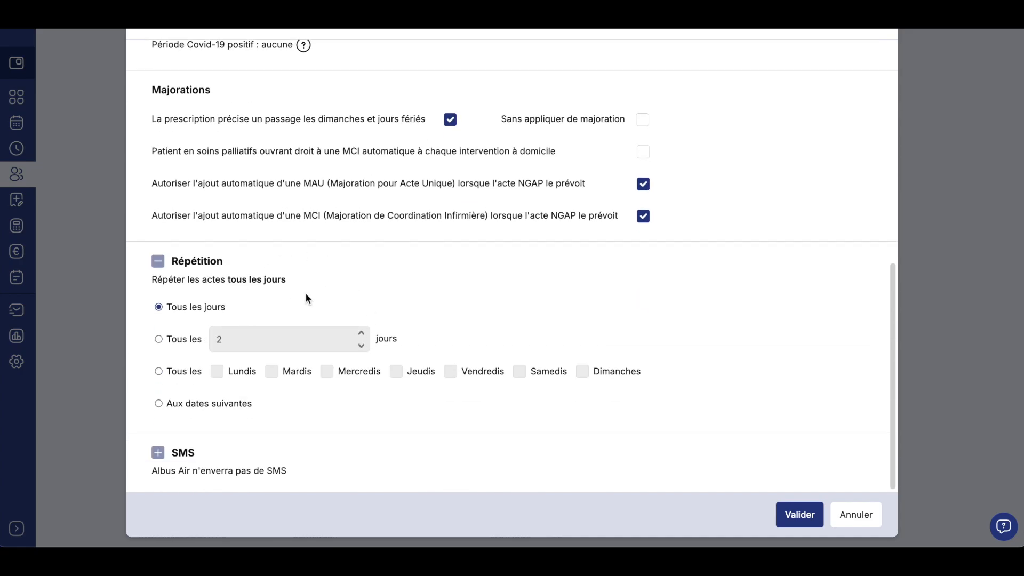
{"action": "left_click", "coordinate": [794, 513]}
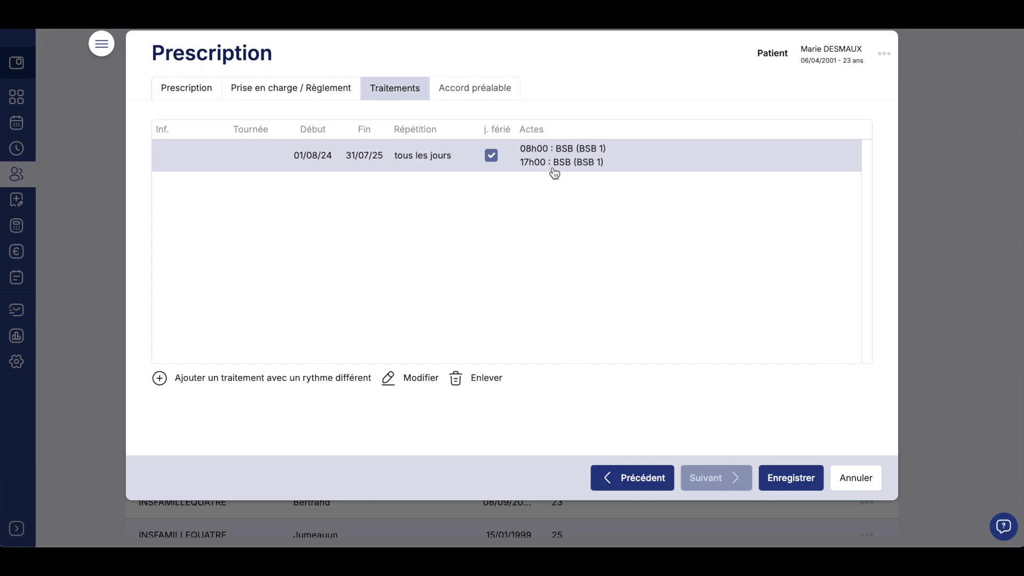
Add another treatment with a different rhythm and assign it to the regular nurse rather than the replacement.
{"action": "left_click", "coordinate": [267, 380]}
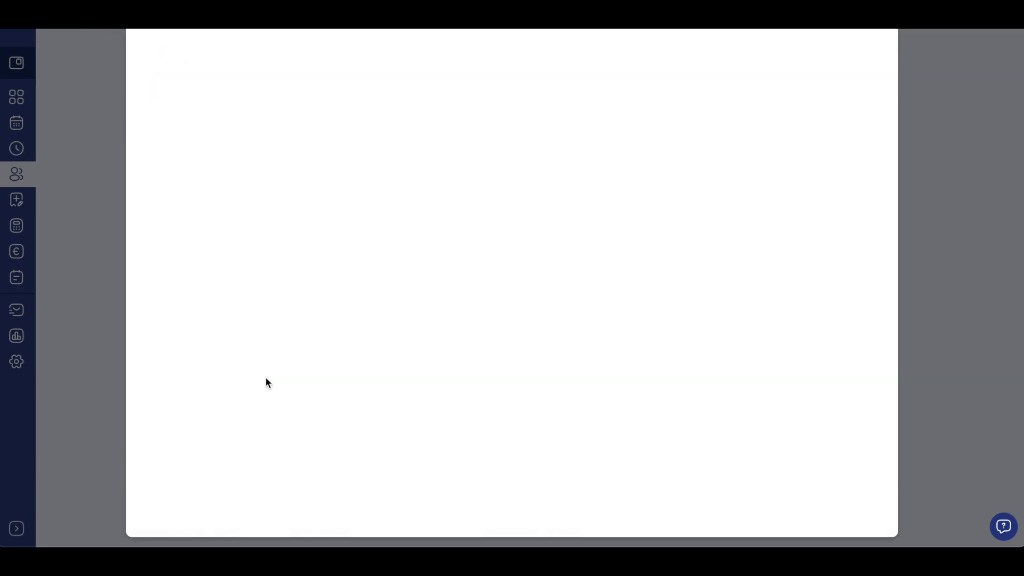
{"action": "left_click", "coordinate": [283, 184]}
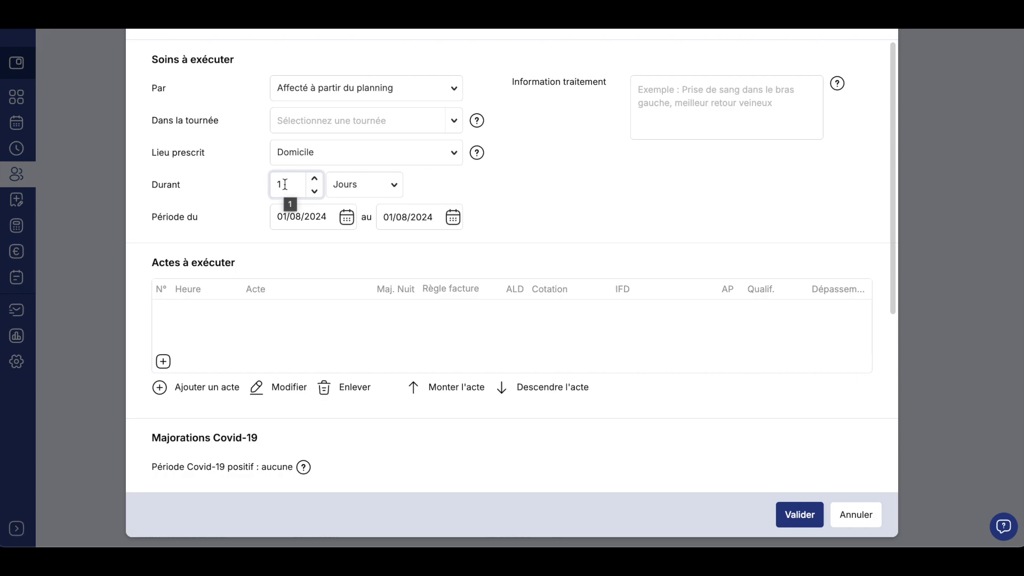
{"action": "left_click", "coordinate": [412, 90]}
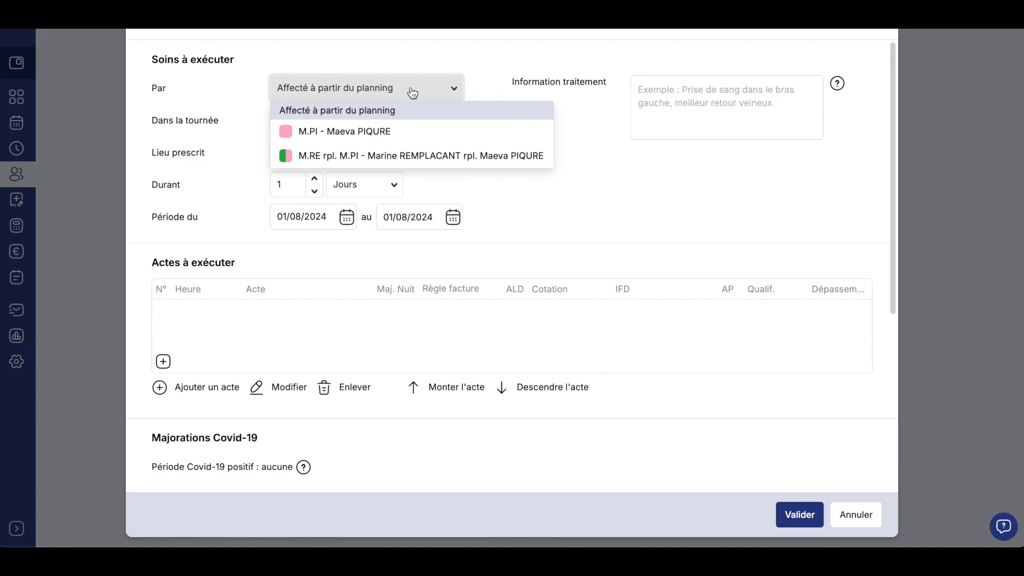
{"action": "left_click", "coordinate": [381, 134]}
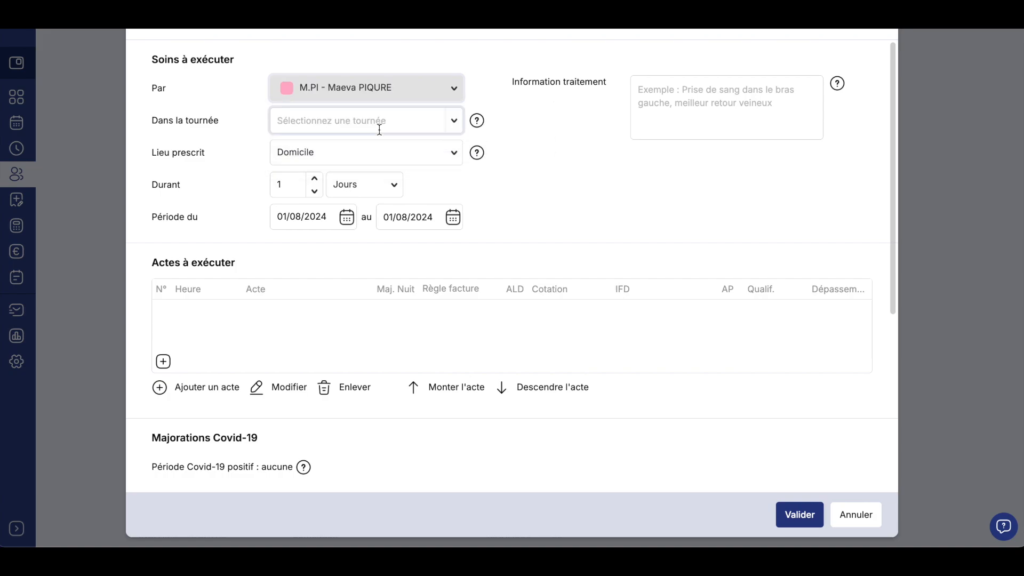
Add an act at 08:00 to the second treatment and search the nomenclature for BSI.
{"action": "left_click", "coordinate": [167, 364]}
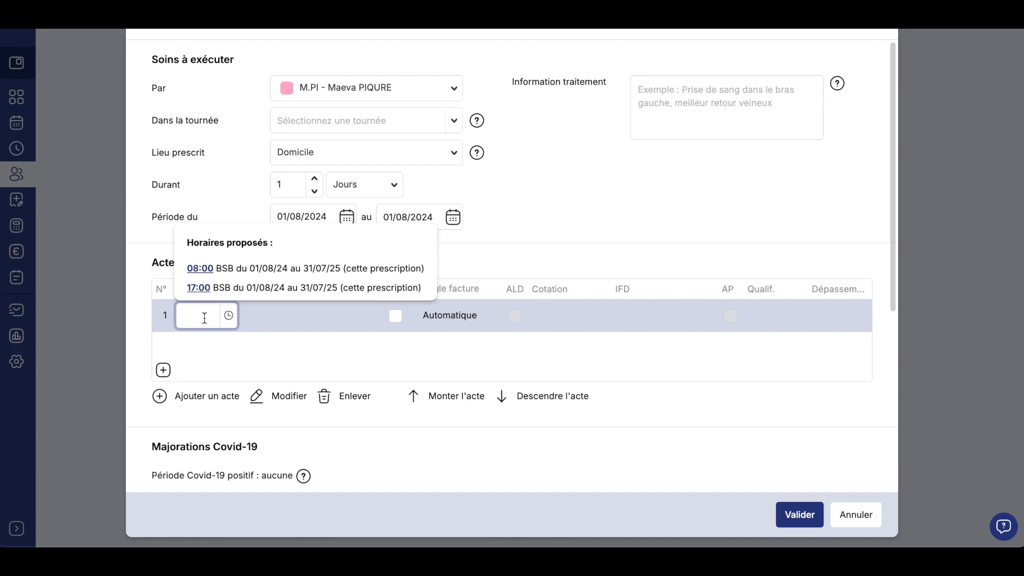
{"action": "left_click", "coordinate": [200, 268]}
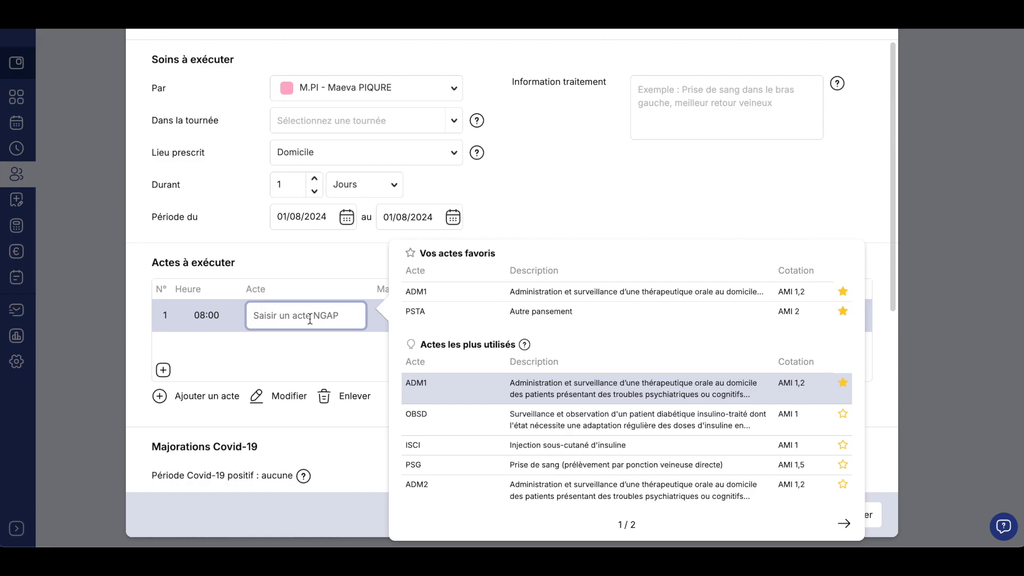
{"action": "type", "text": "bsi"}
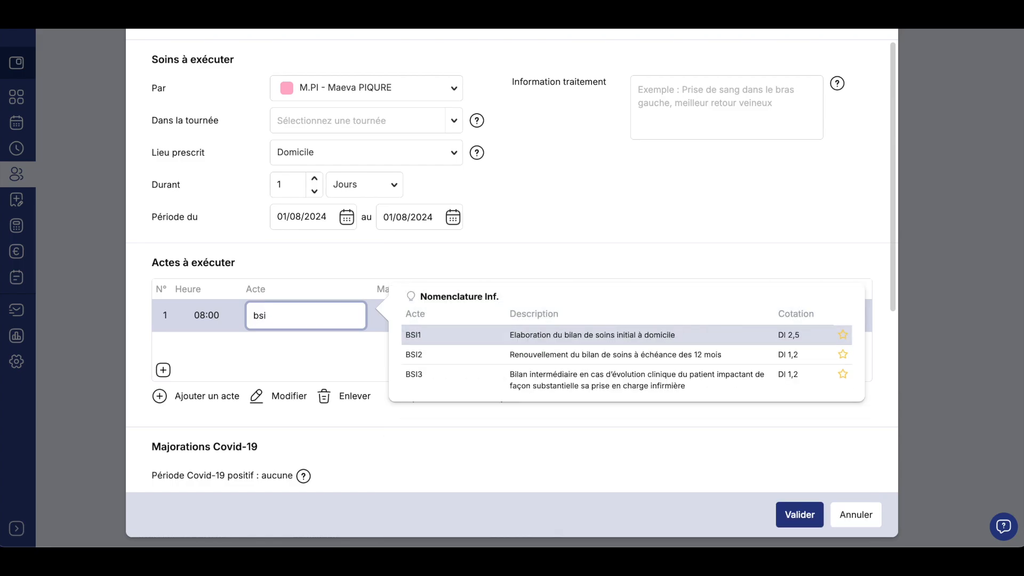
Look up the descriptions of the BSI1, BSI2 and BSI3 acts one by one.
{"action": "type", "text": "1"}
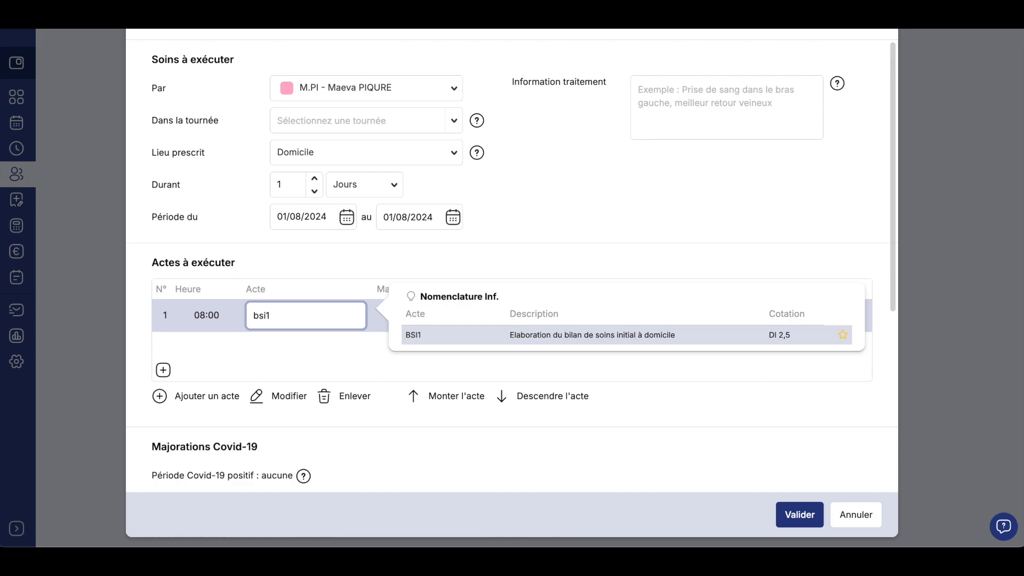
{"action": "key", "text": "BackSpace"}
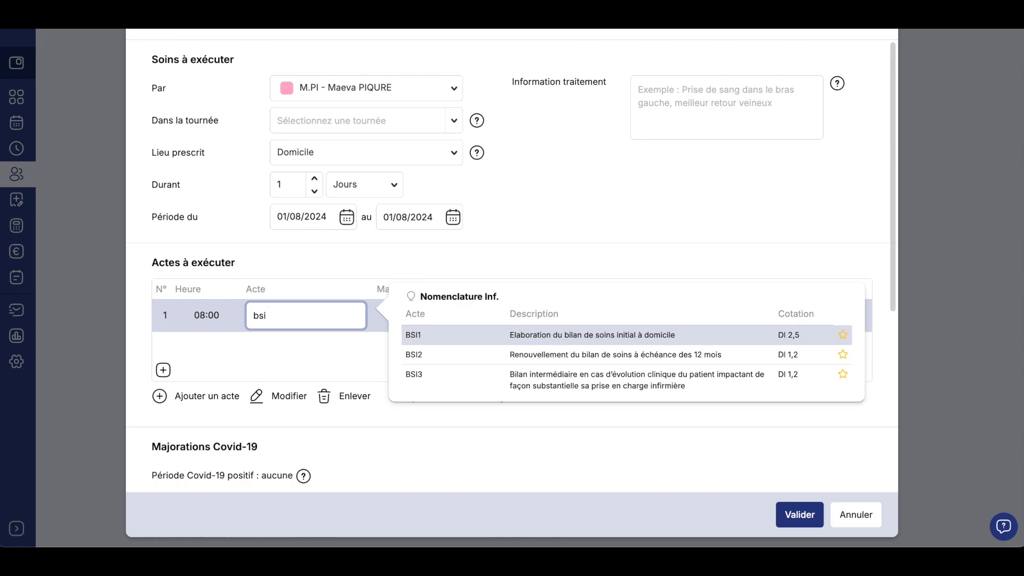
{"action": "type", "text": "2"}
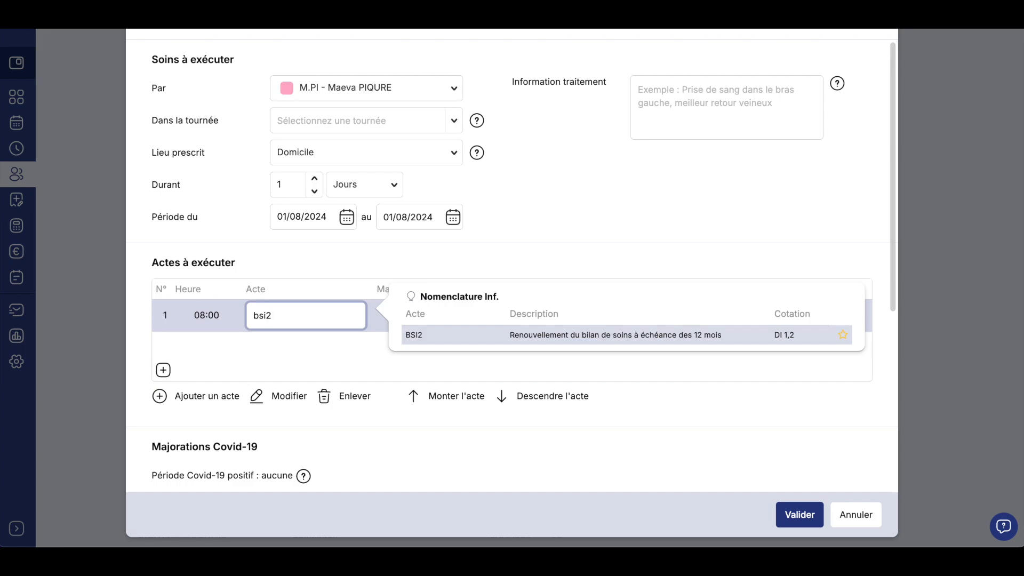
{"action": "key", "text": "BackSpace"}
{"action": "type", "text": "3"}
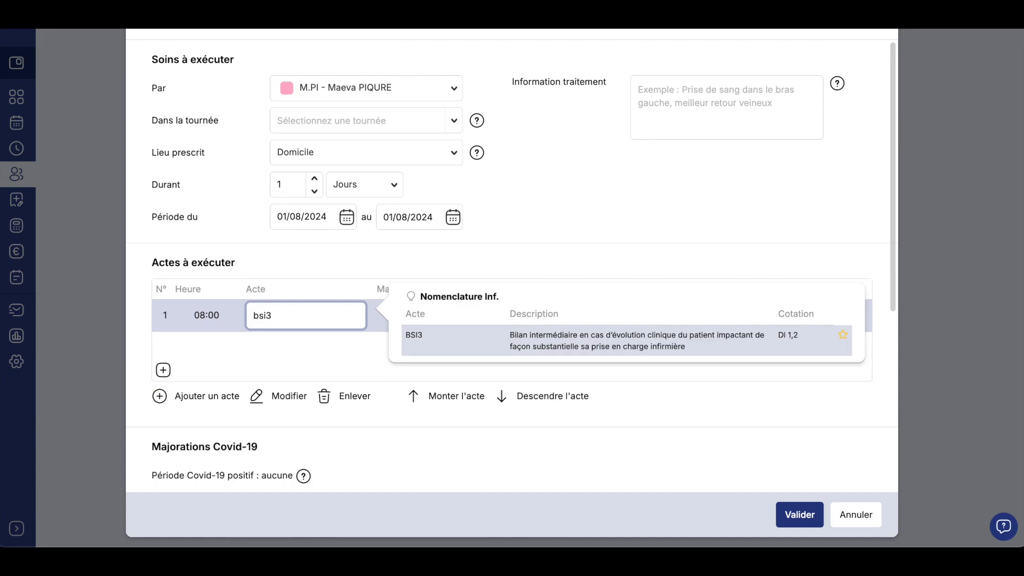
{"action": "key", "text": "BackSpace"}
Choose BSI1, the initial home care assessment, as the 08:00 act and validate the treatment.
{"action": "type", "text": "1"}
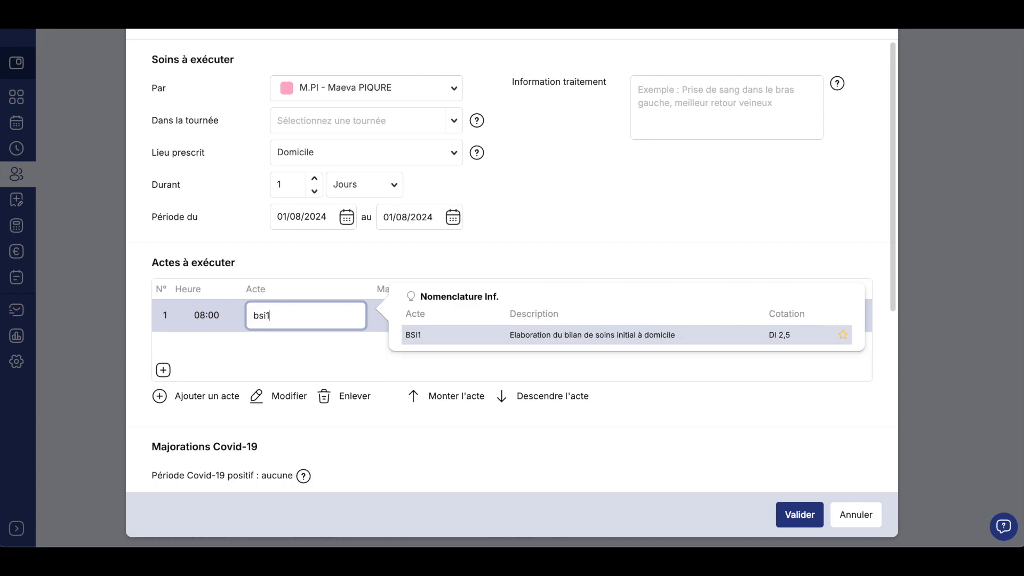
{"action": "left_click", "coordinate": [437, 336]}
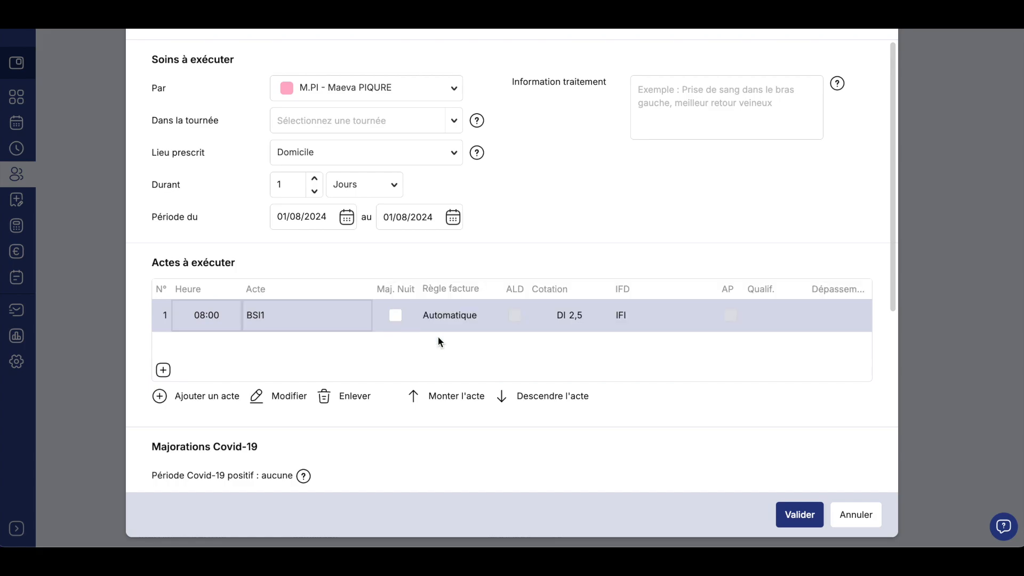
{"action": "left_click", "coordinate": [782, 513]}
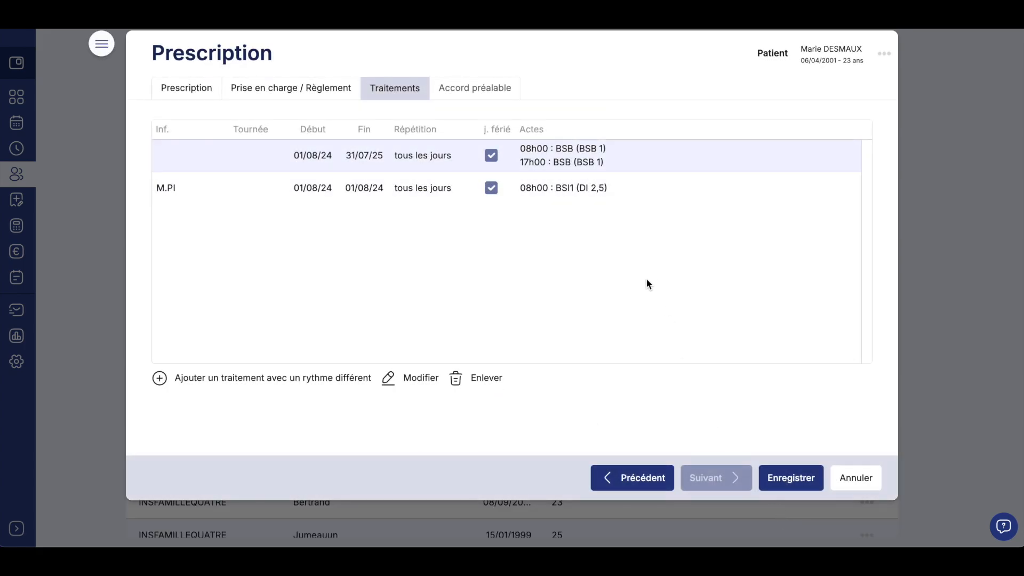